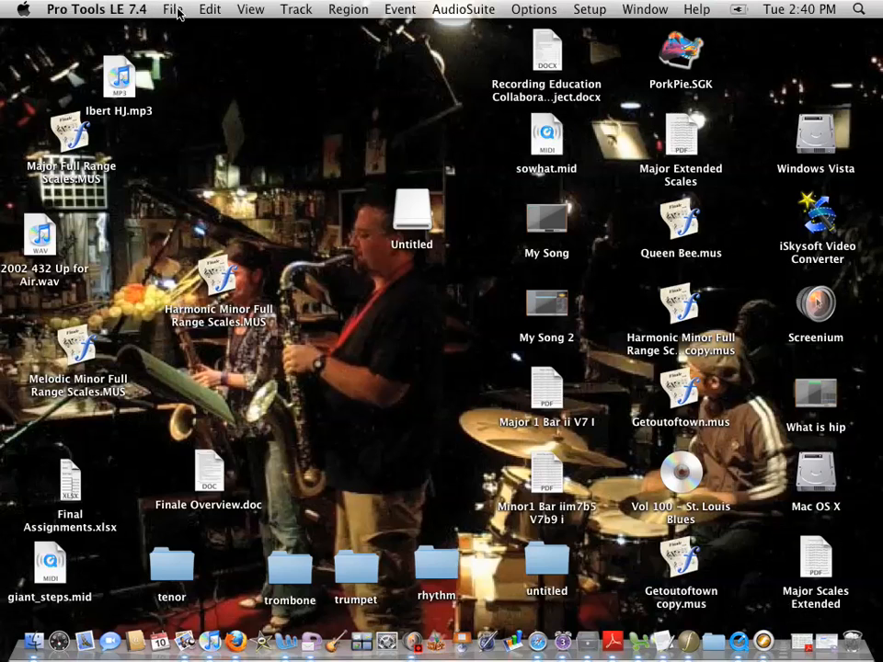
Step: Create a new session named JonesWeek11 on the Desktop and close its mix window, leaving the edit window
left_click(175, 10)
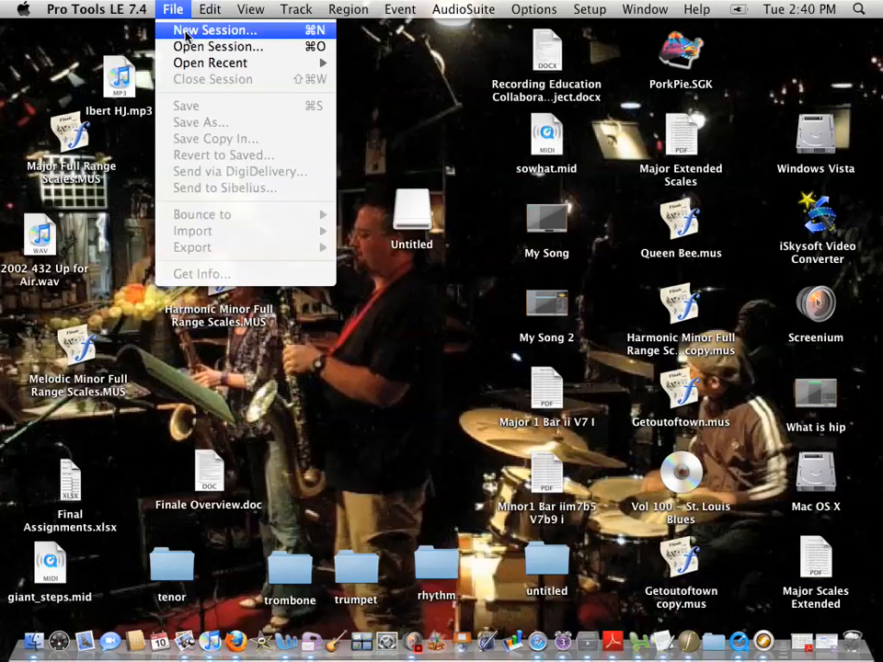
left_click(186, 35)
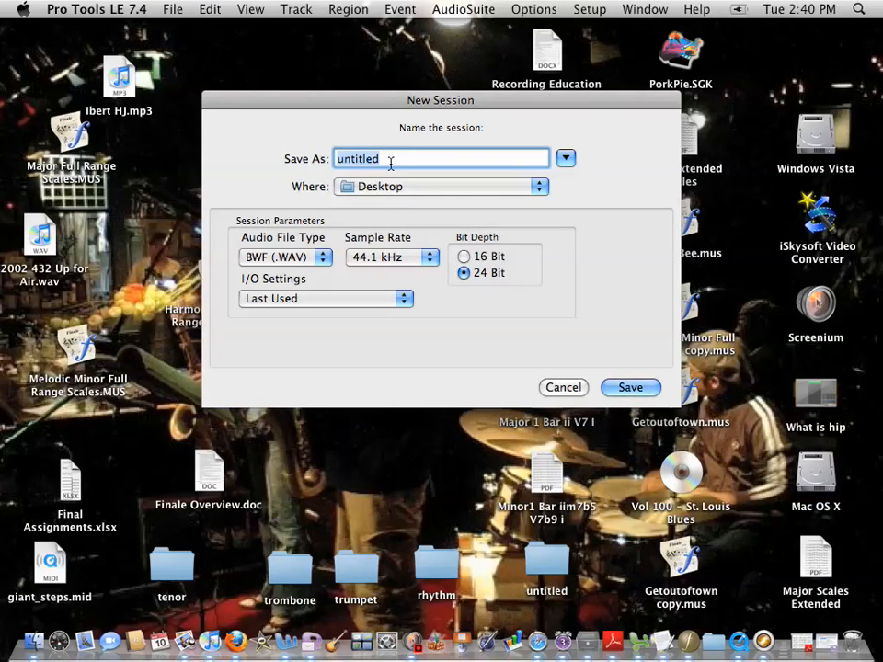
type("JonesWeek11")
left_click(631, 388)
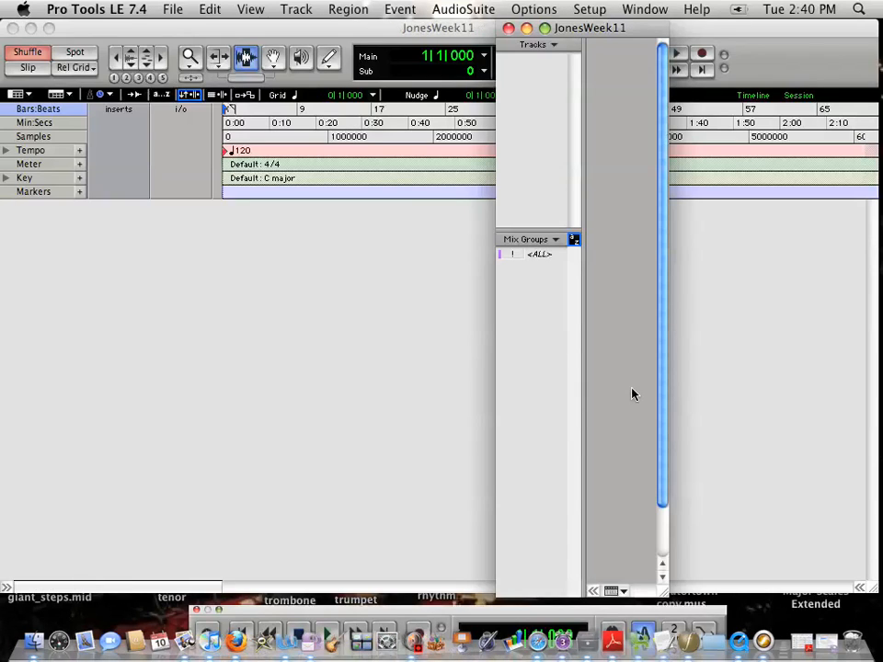
left_click(507, 28)
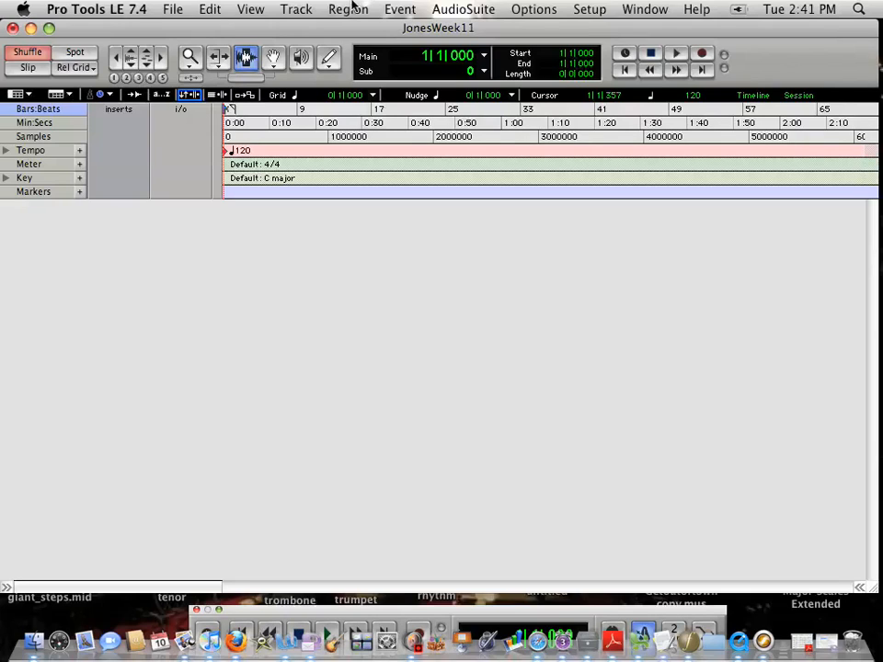
Step: Add one new mono audio track with its timebase in samples
left_click(294, 13)
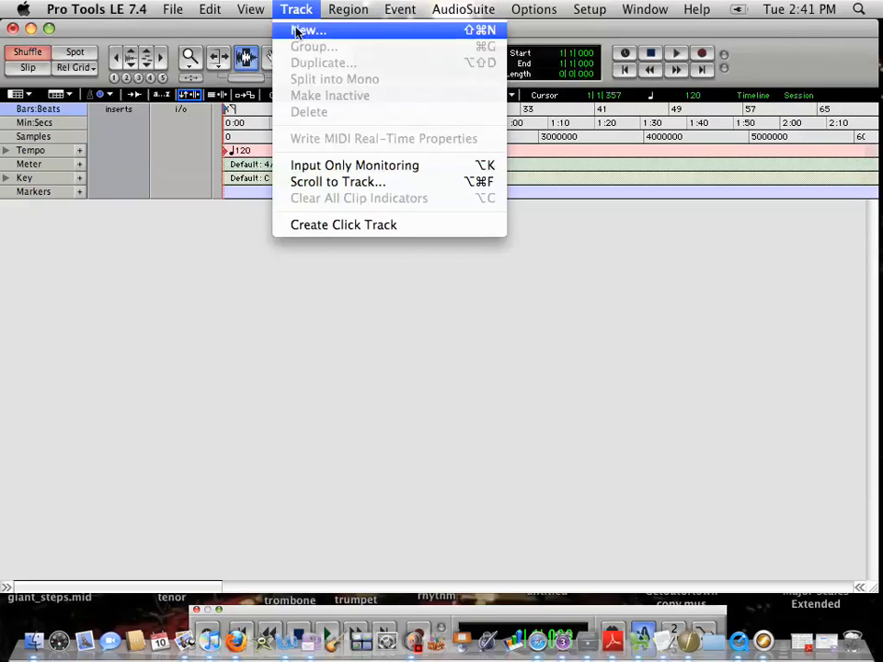
left_click(296, 29)
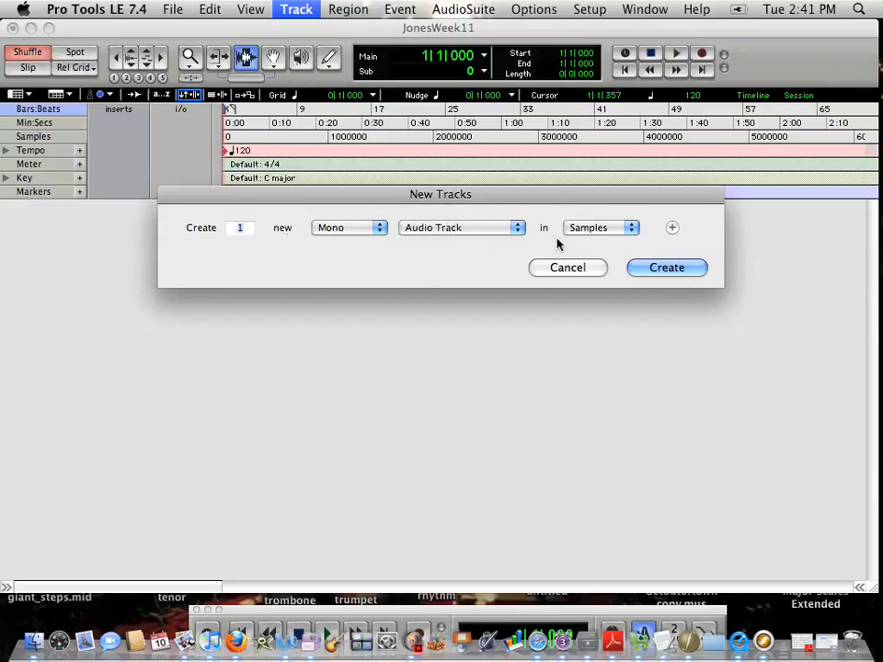
left_click(652, 266)
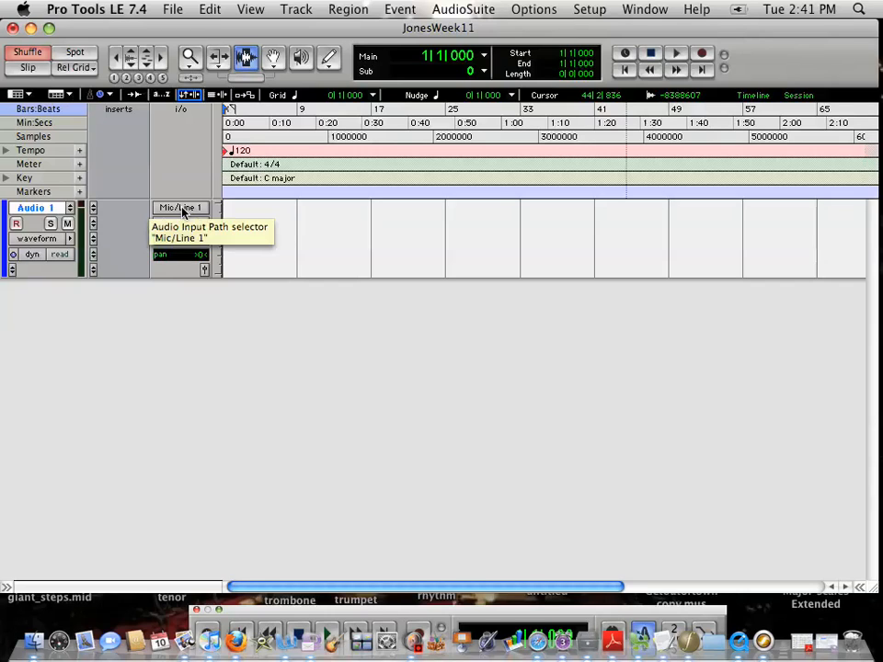
Step: Arm the Audio 1 track for recording and record about 32 seconds of audio from the session start
left_click(16, 225)
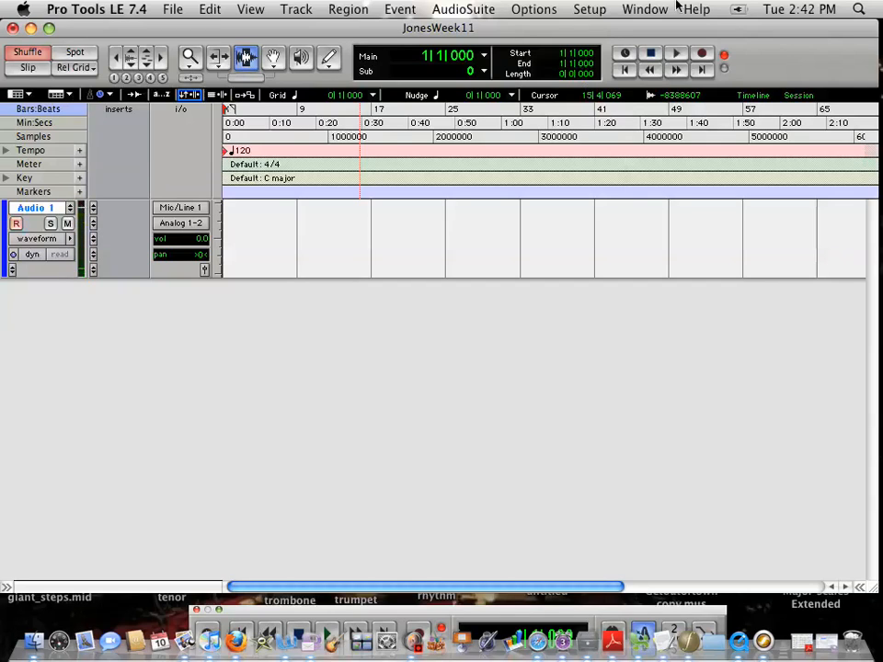
left_click(703, 57)
left_click(677, 57)
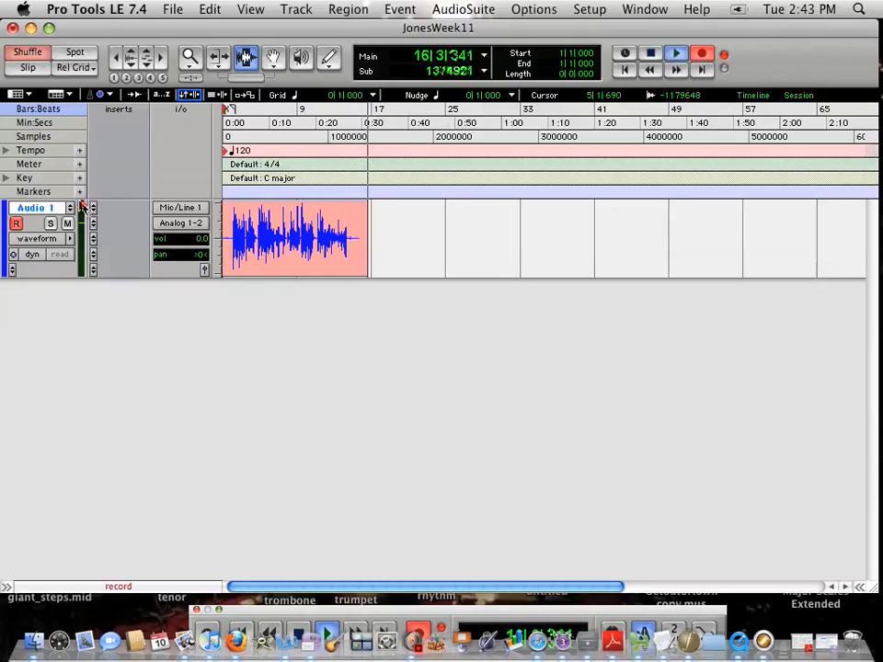
key("space")
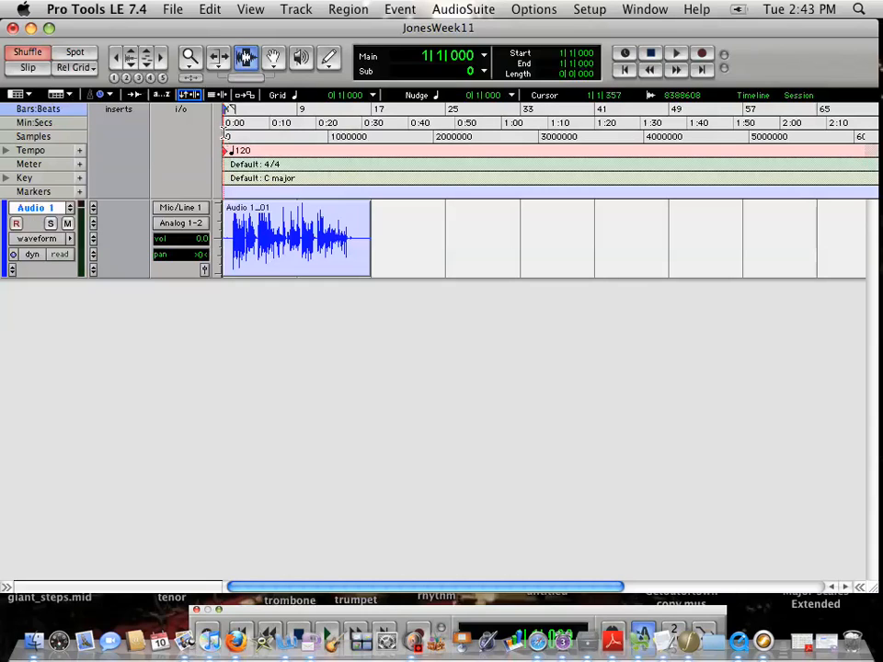
Step: Select the recorded region's full length on the timeline and open the options for bouncing it to disk
left_click_drag(225, 133, 371, 152)
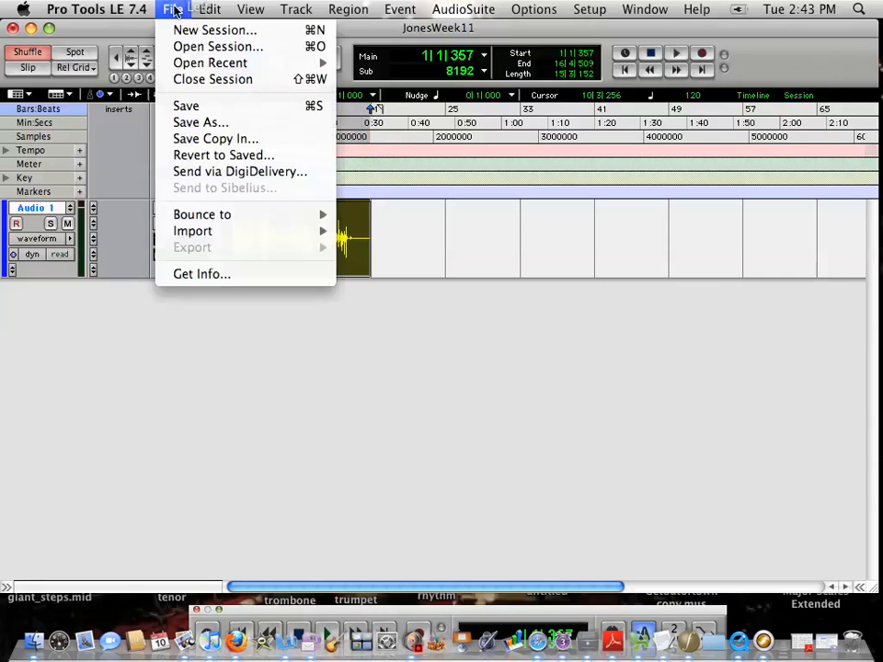
mouse_move(200, 215)
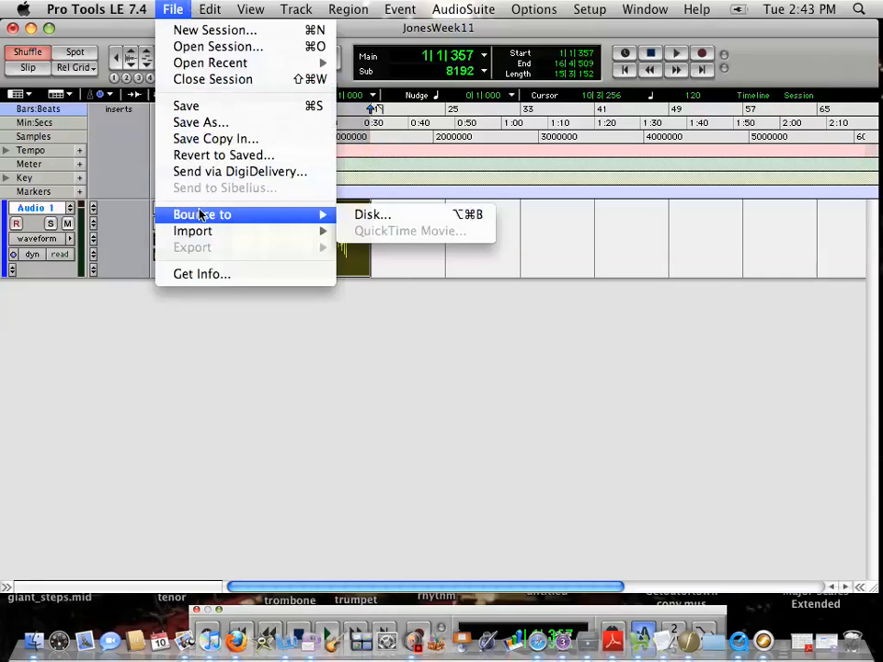
left_click(370, 215)
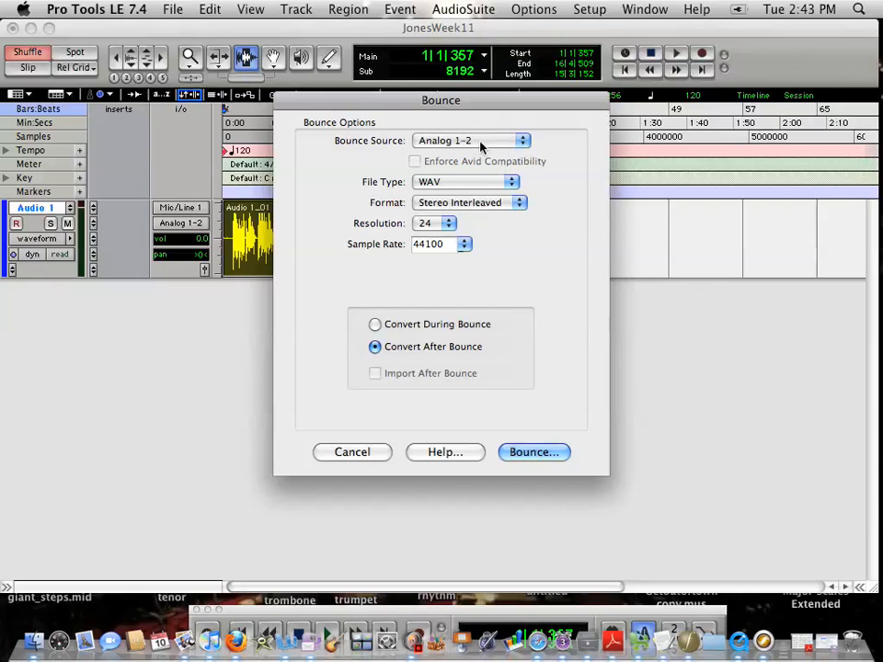
Step: Configure the bounce with source Analog 1-2 (Stereo), file type WAV and a resolution of 16
left_click(525, 142)
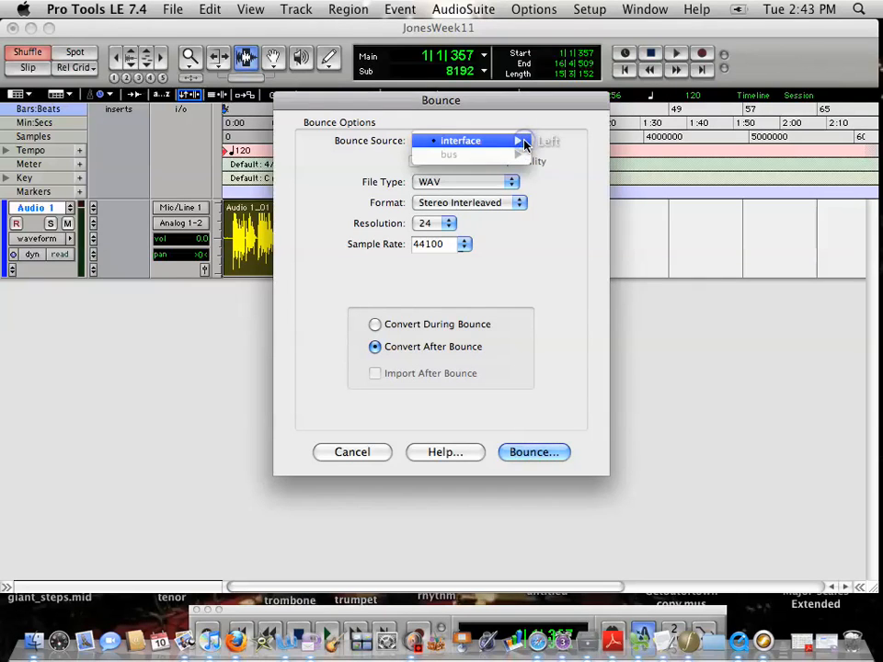
left_click(525, 143)
left_click(525, 144)
mouse_move(525, 142)
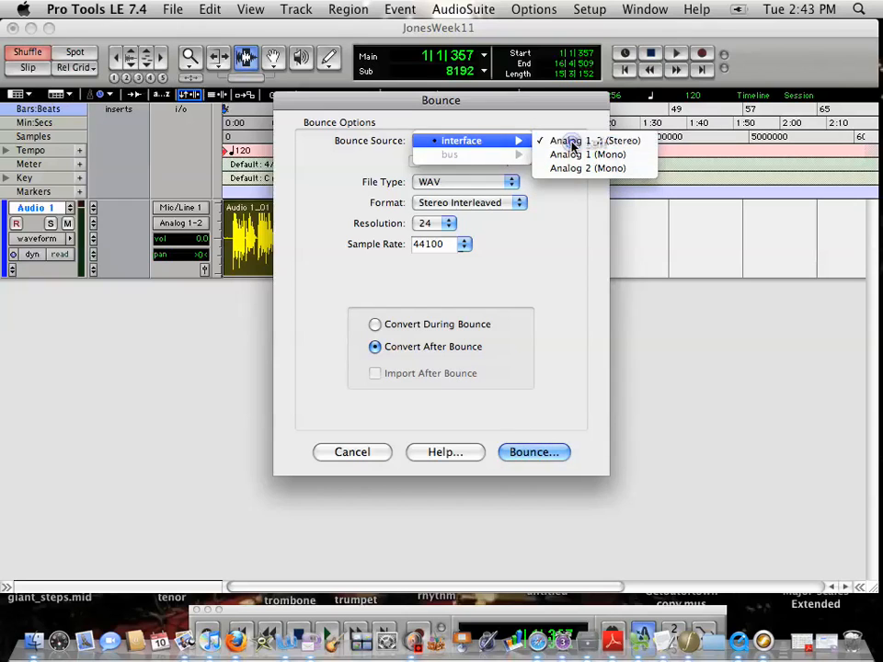
left_click(573, 143)
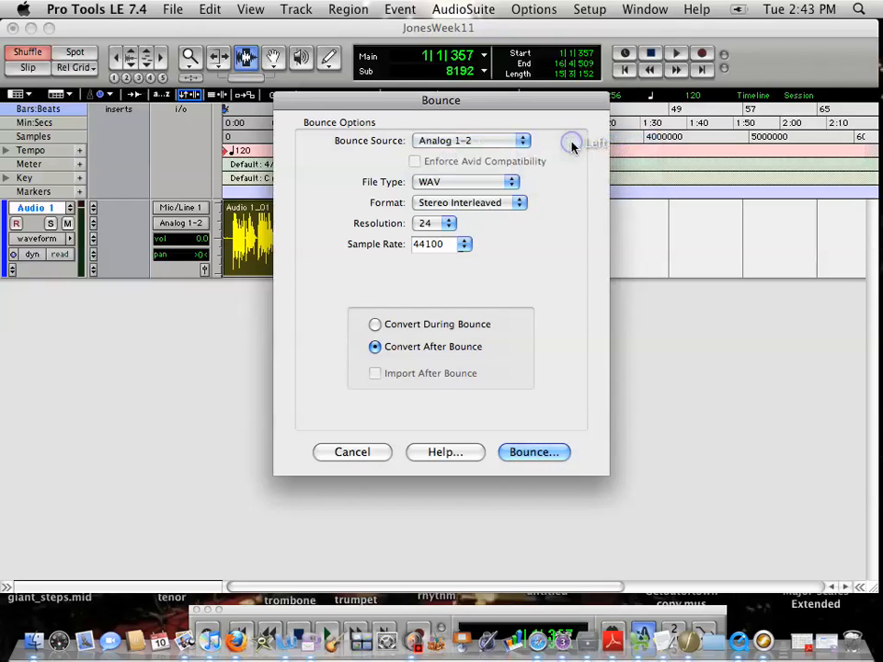
left_click(512, 184)
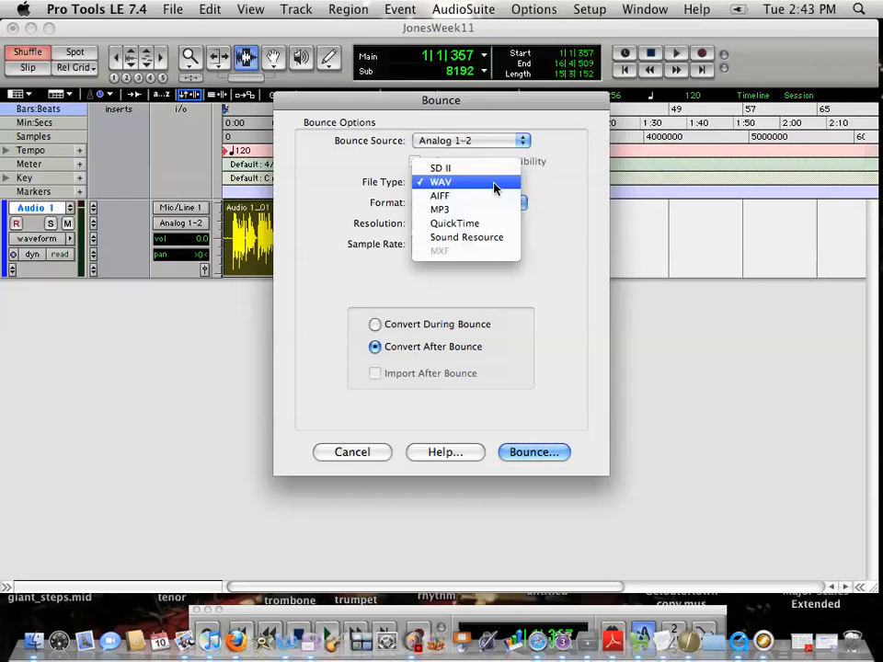
left_click(494, 184)
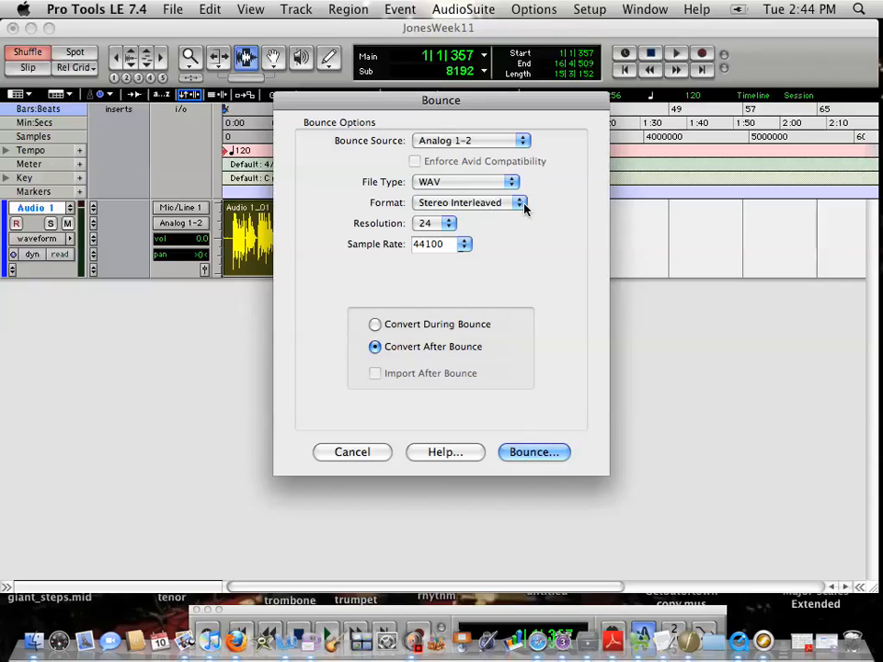
left_click(448, 224)
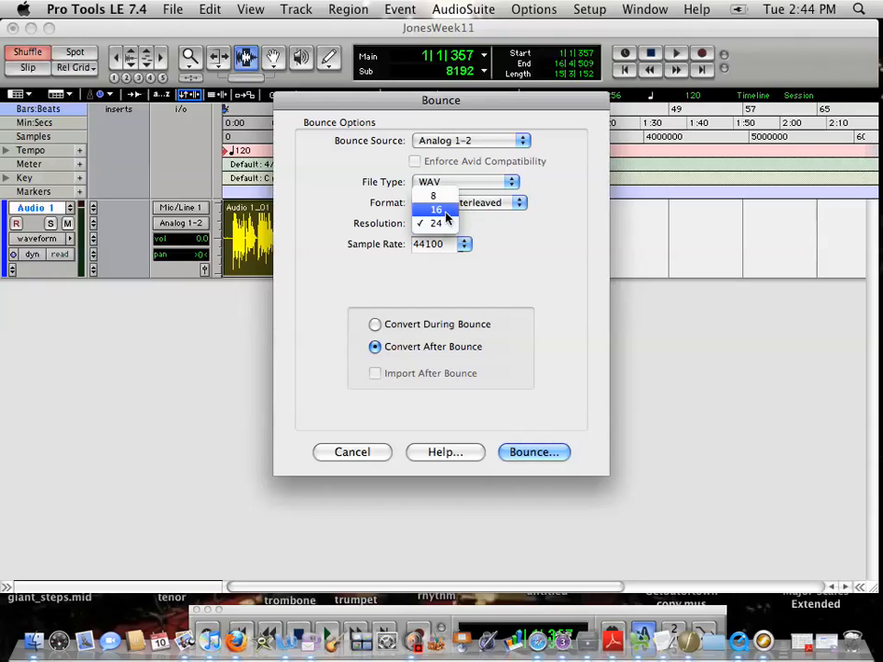
left_click(446, 212)
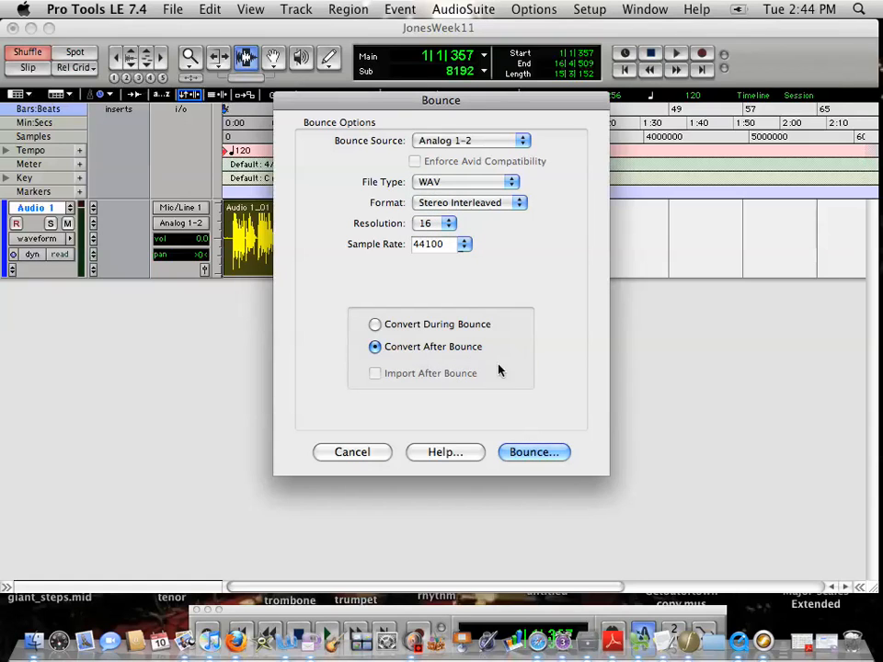
Step: Bounce the selection and save it as JonesWeek11 on the Desktop, replacing the existing item of that name
left_click(547, 455)
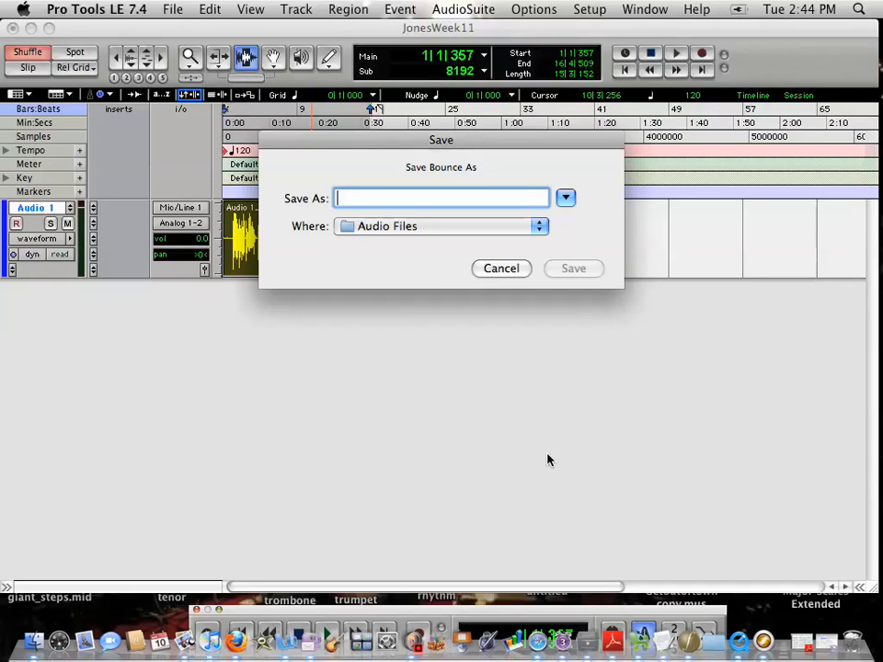
type("Jones")
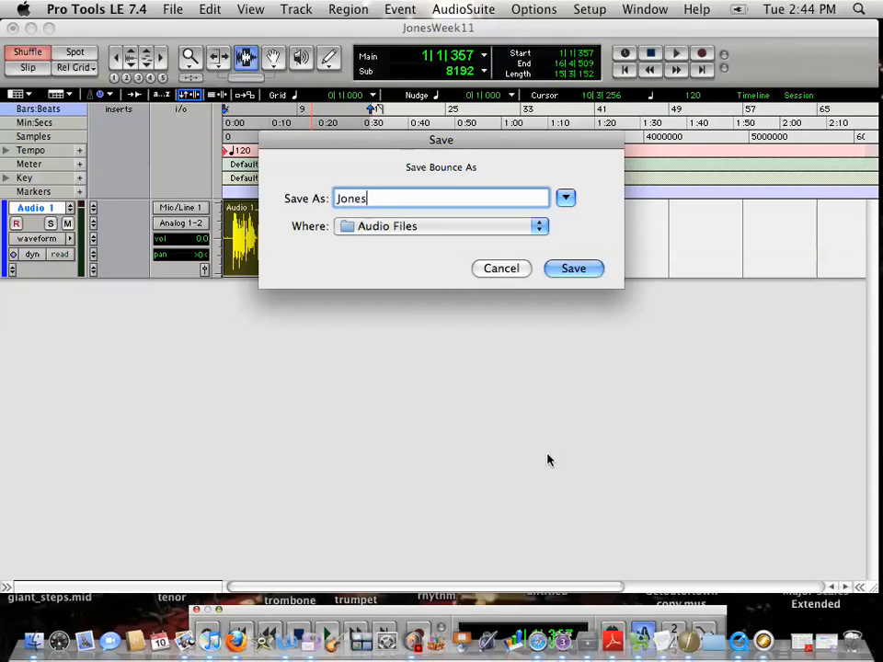
type("Week11")
left_click(533, 230)
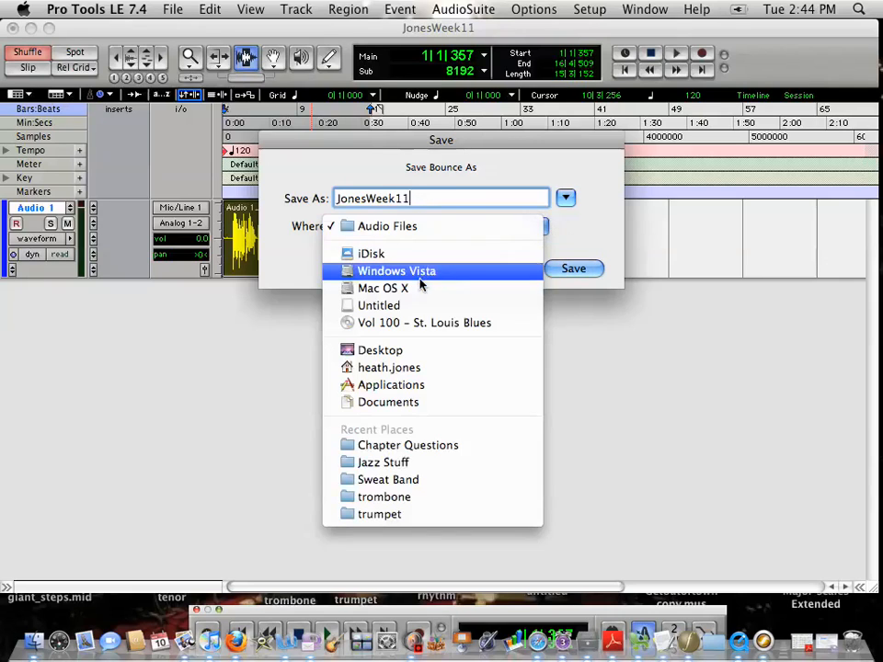
left_click(414, 350)
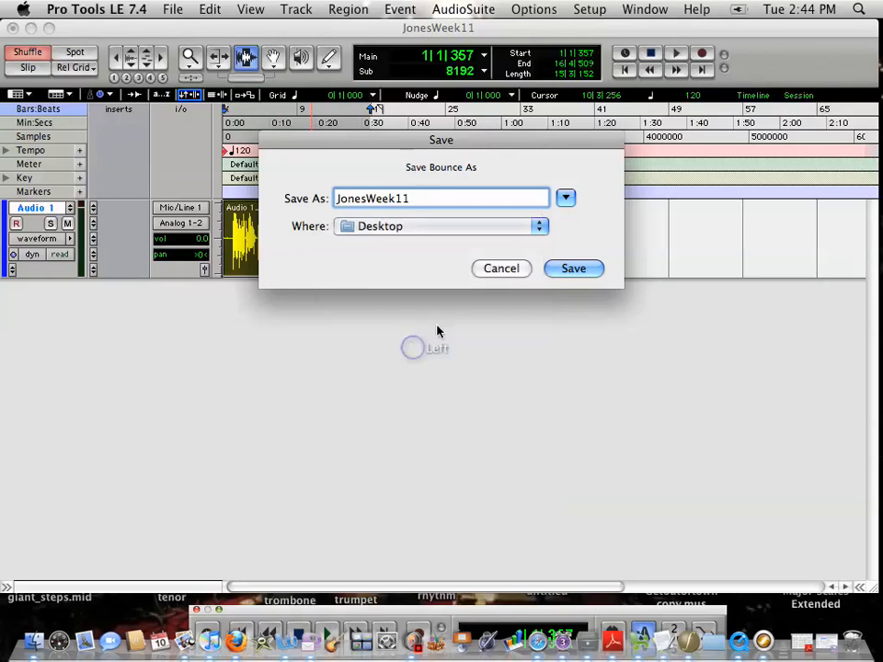
left_click(585, 273)
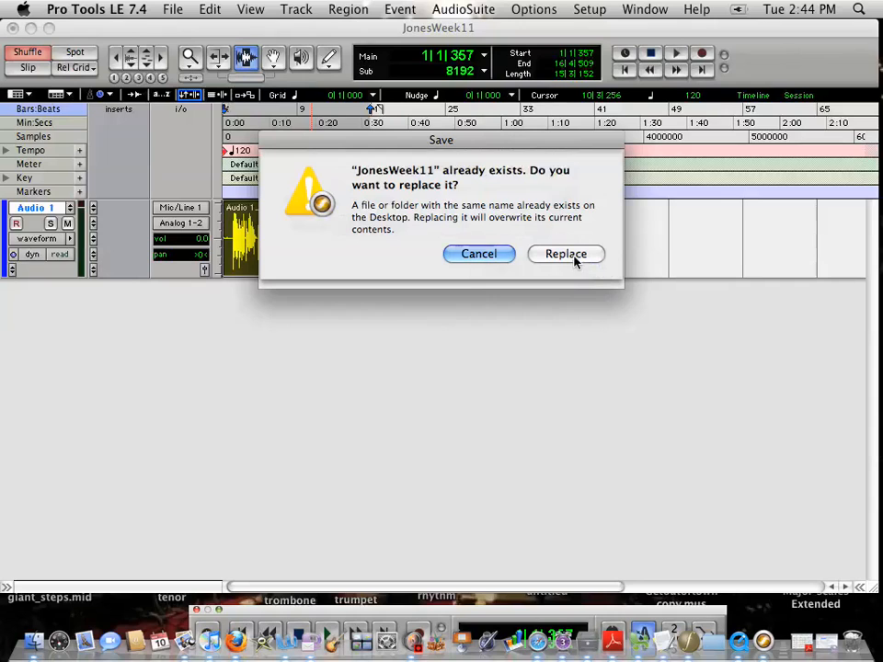
left_click(566, 255)
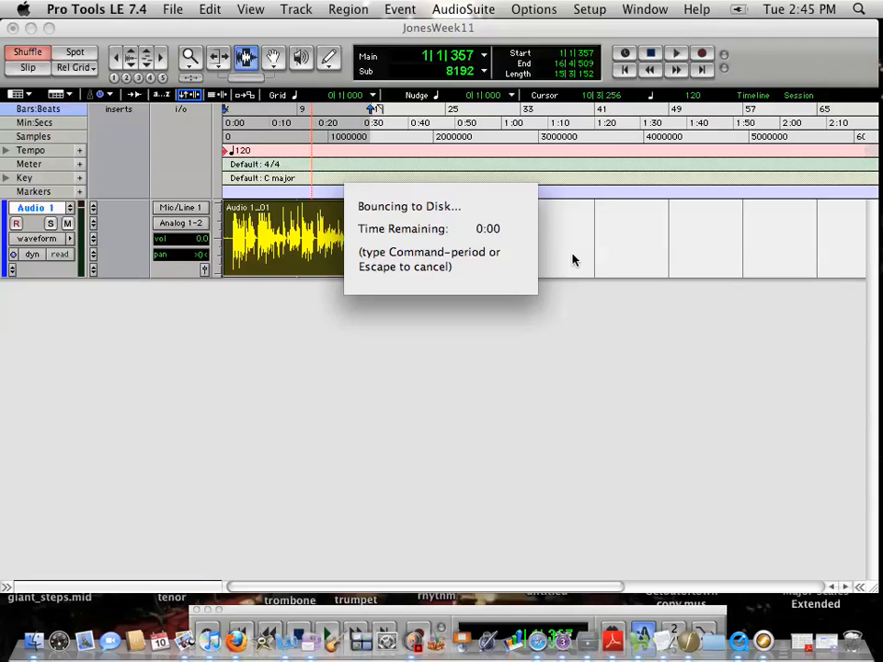
Step: Add the bounced JonesWeek11.wav from the desktop to the iTunes music library and pause its playback
left_click(31, 29)
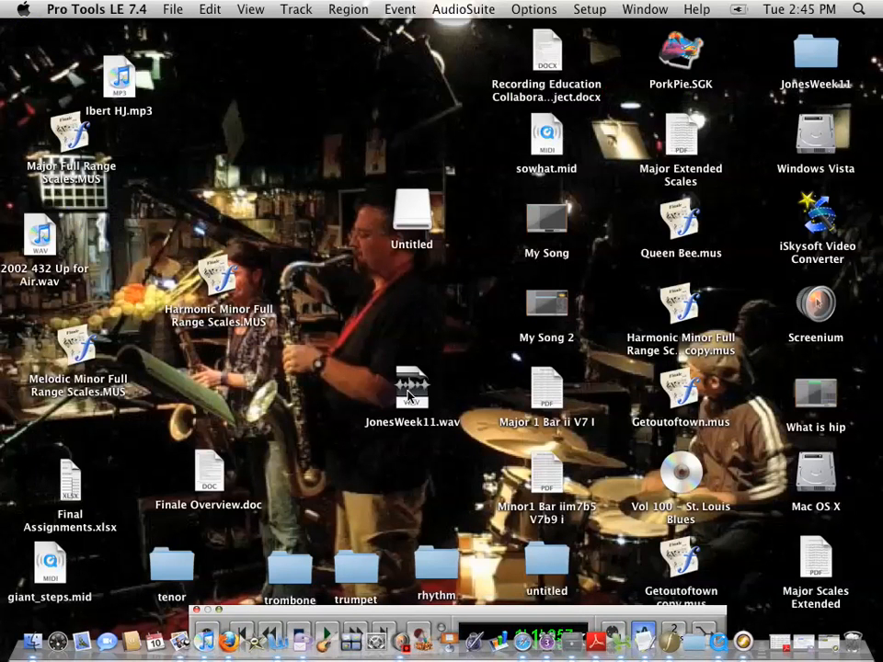
left_click_drag(410, 393, 206, 649)
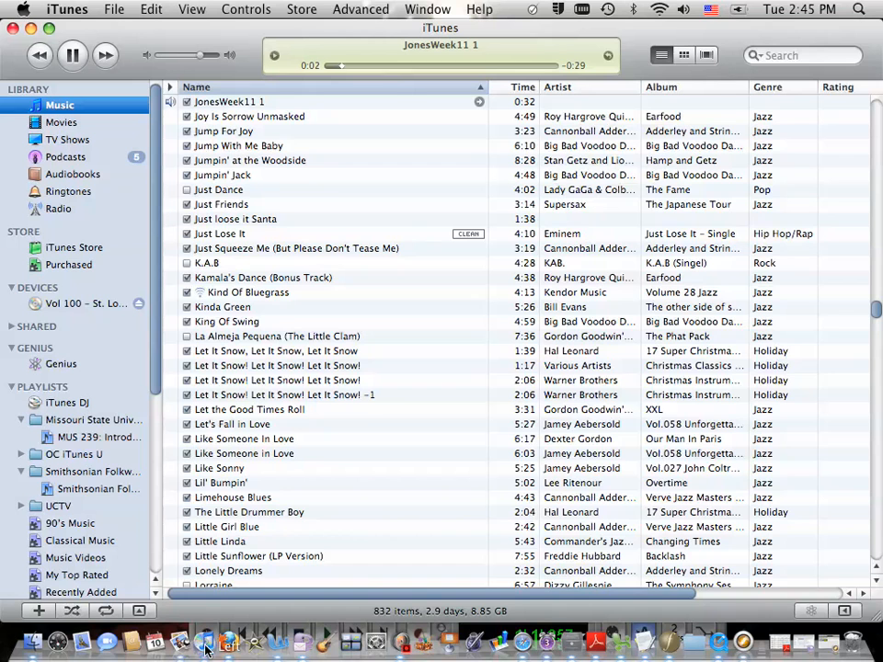
left_click(75, 107)
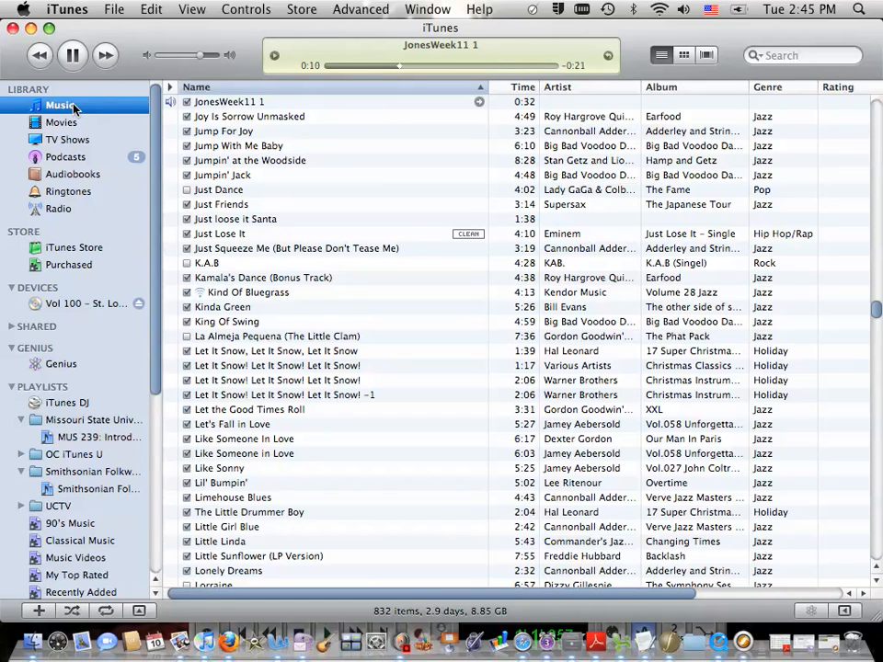
left_click(77, 58)
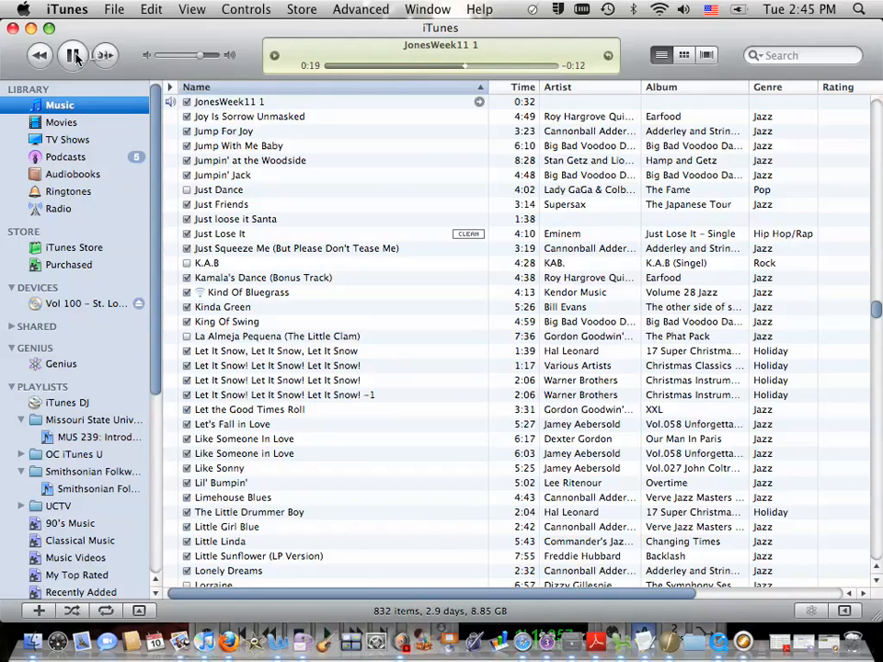
Step: Minimize iTunes and move JonesWeek11.wav to a free spot on the desktop, just above its current place
left_click(30, 29)
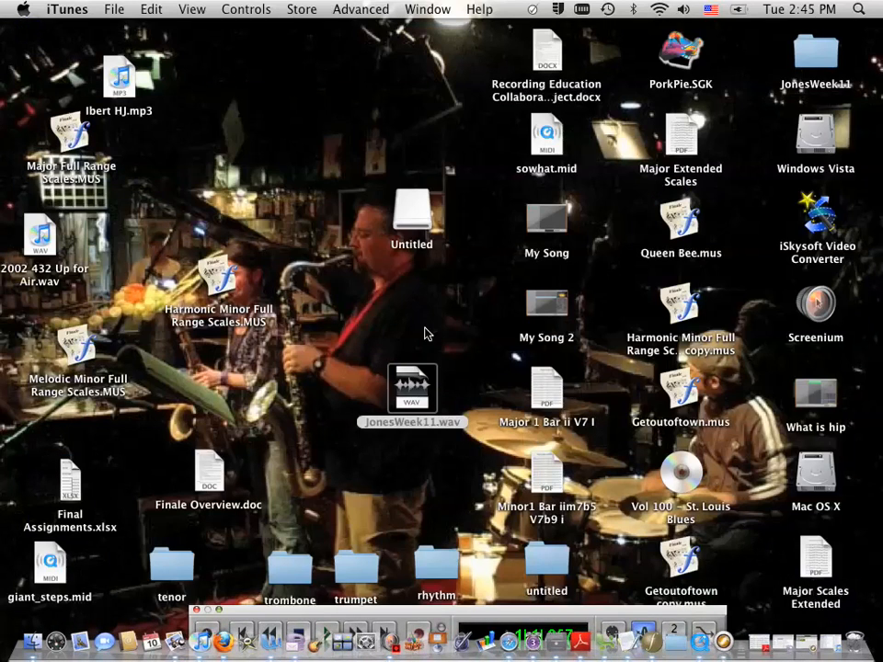
left_click_drag(410, 394, 355, 324)
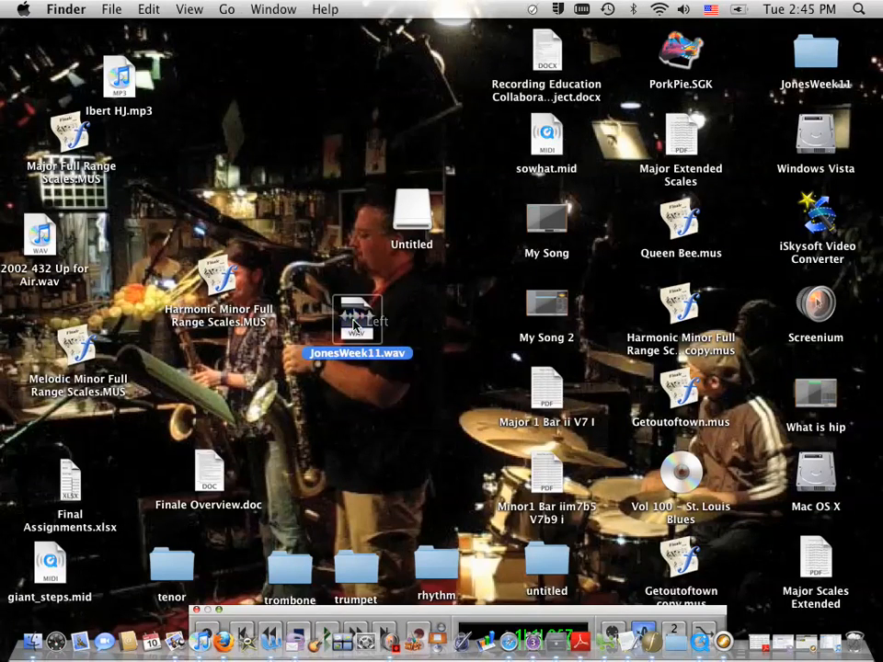